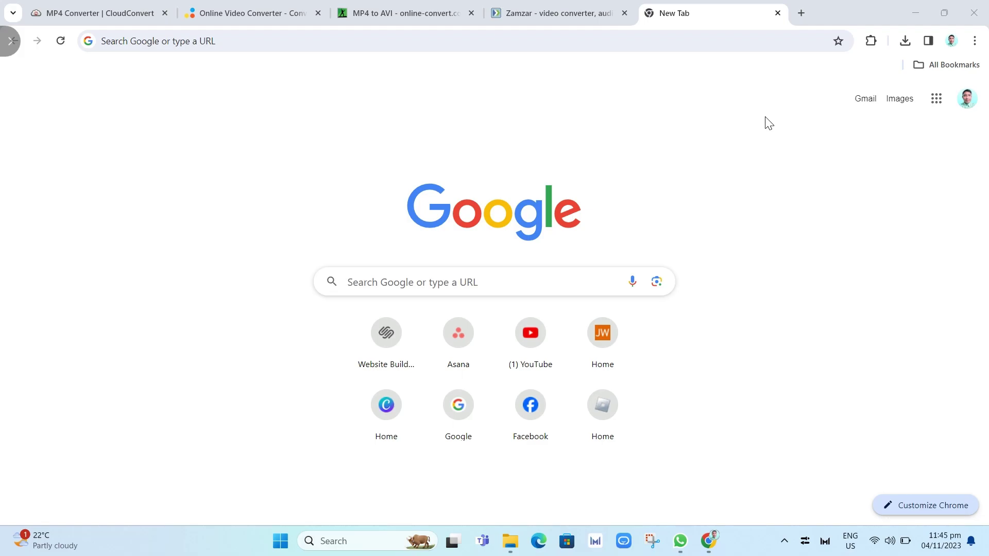
- Switch to the CloudConvert page and select its full web address to inspect the URL
click(115, 8)
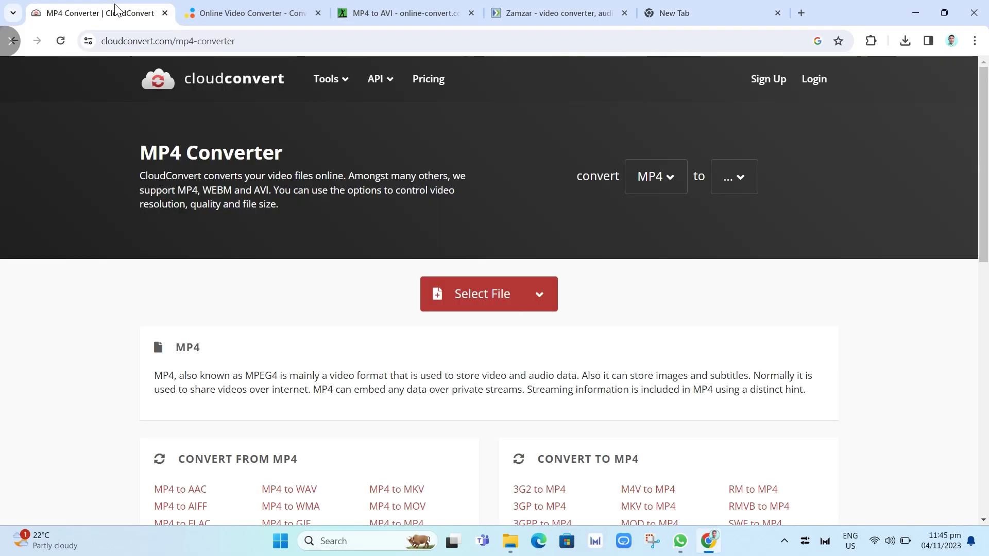
click(104, 41)
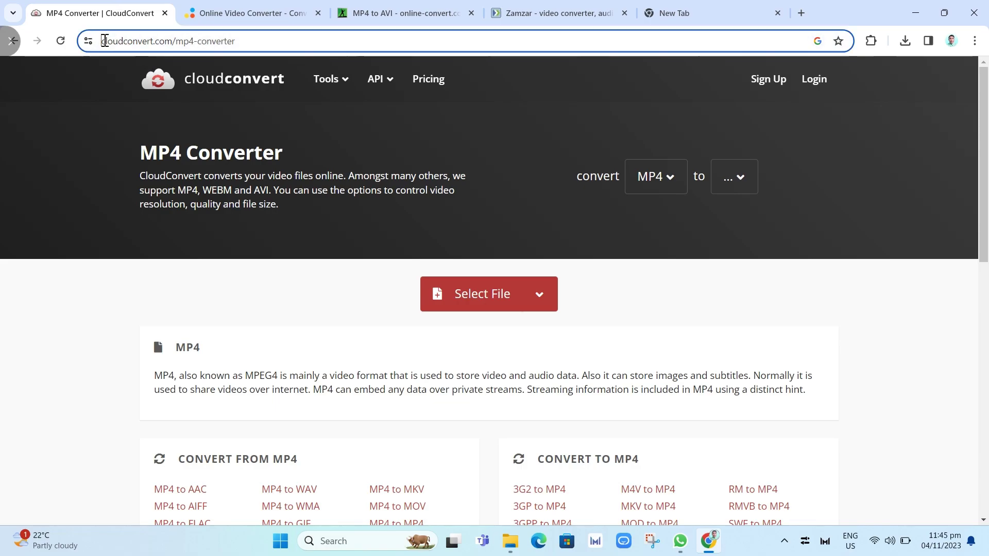
drag(104, 41, 260, 41)
click(266, 41)
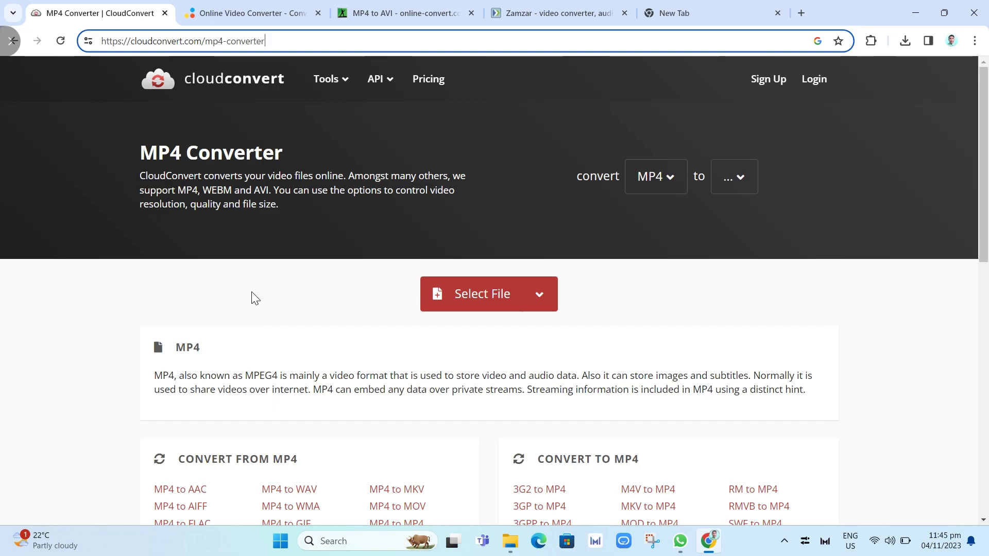
- Choose AVI as CloudConvert's output format and review the conversion options below
click(671, 179)
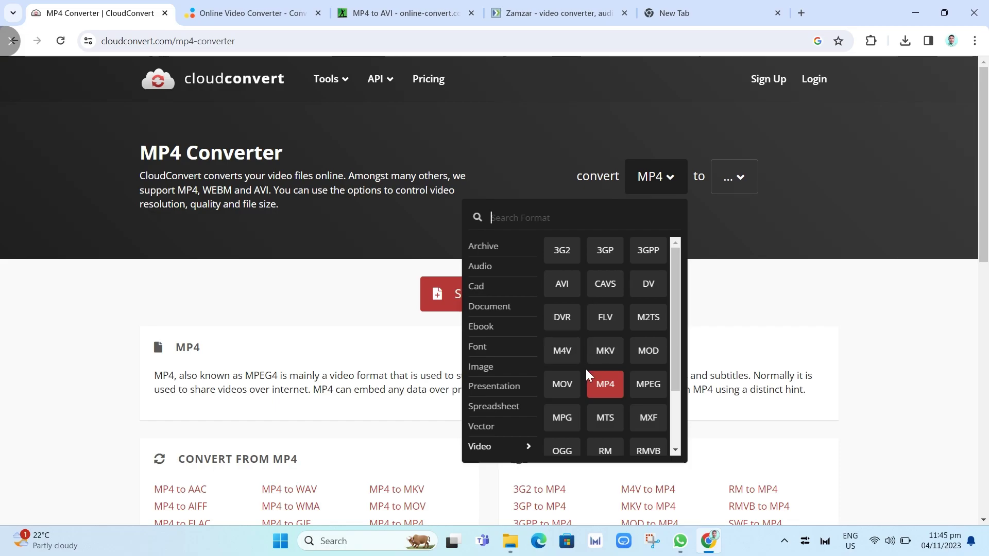
click(665, 177)
click(743, 179)
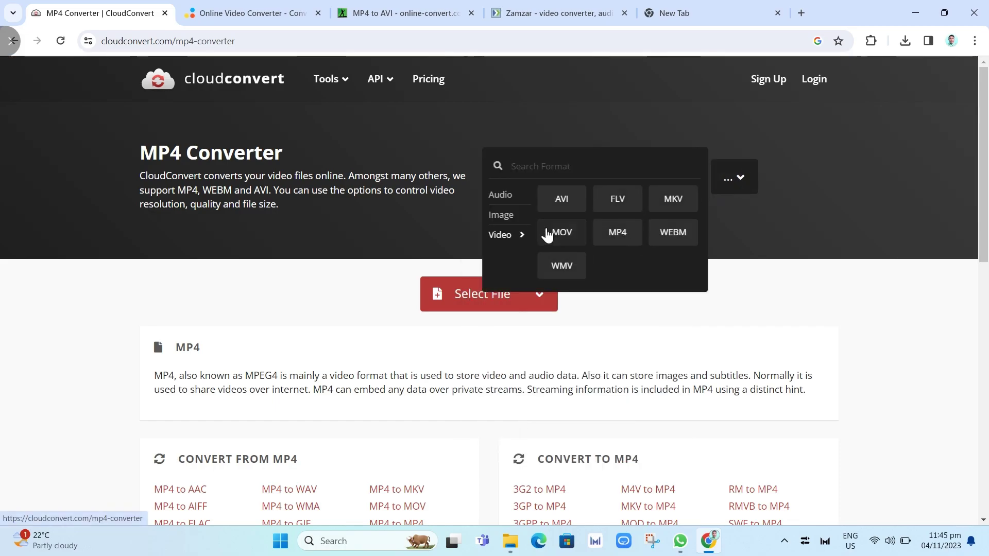
click(561, 199)
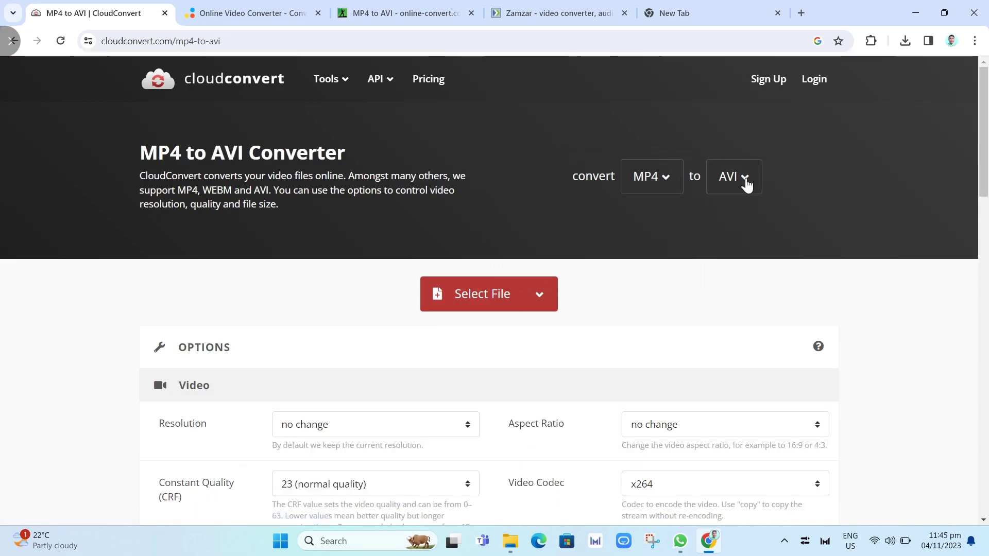
scroll(620, 335, down, 9)
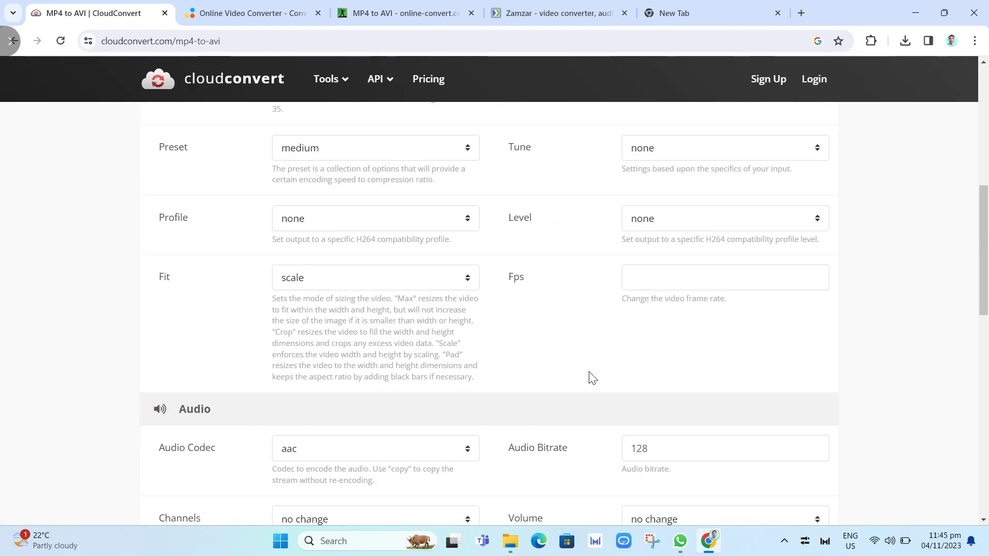
scroll(536, 428, down, 2)
scroll(533, 425, up, 10)
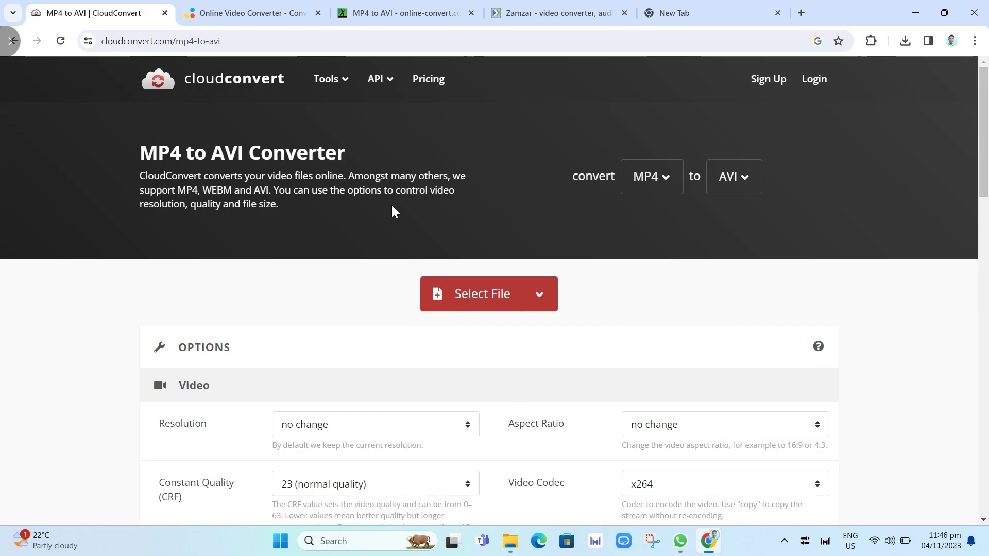
- On Online Video Converter, dismiss the ad and pick avi, then go to online-convert
click(260, 20)
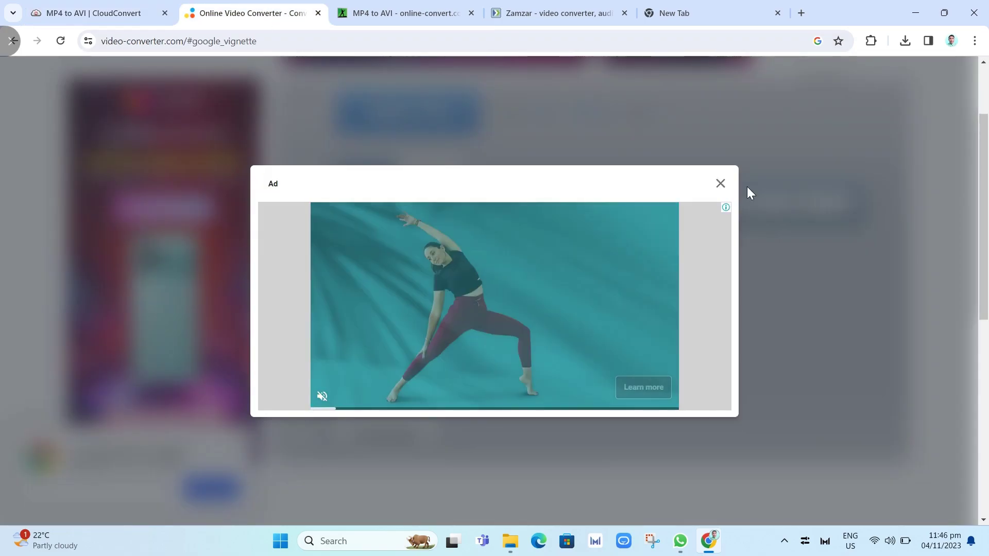
click(721, 184)
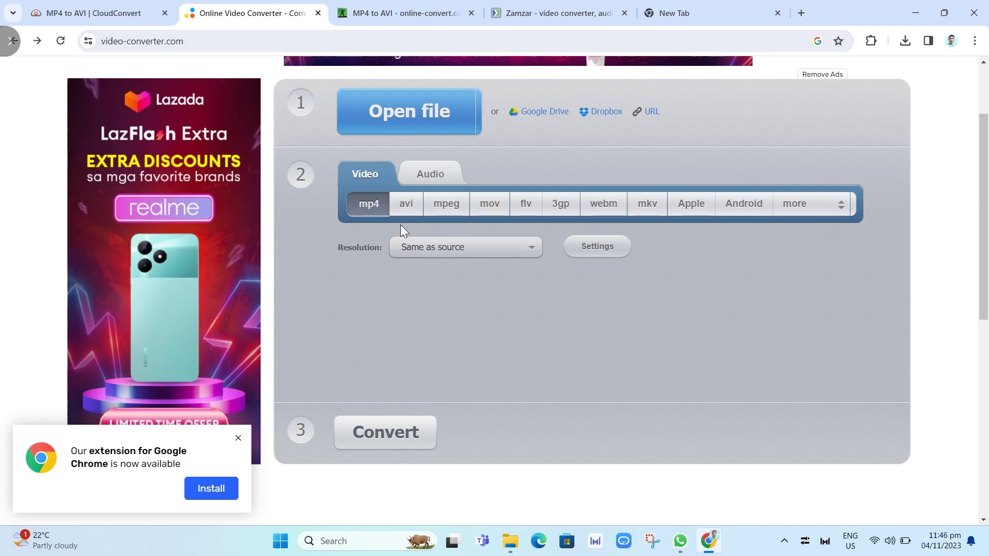
click(407, 210)
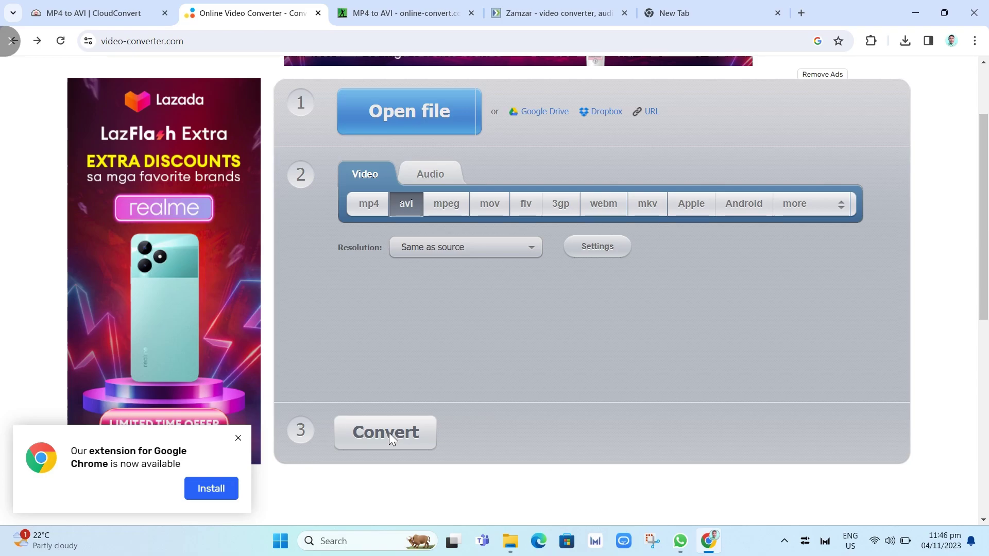
click(394, 13)
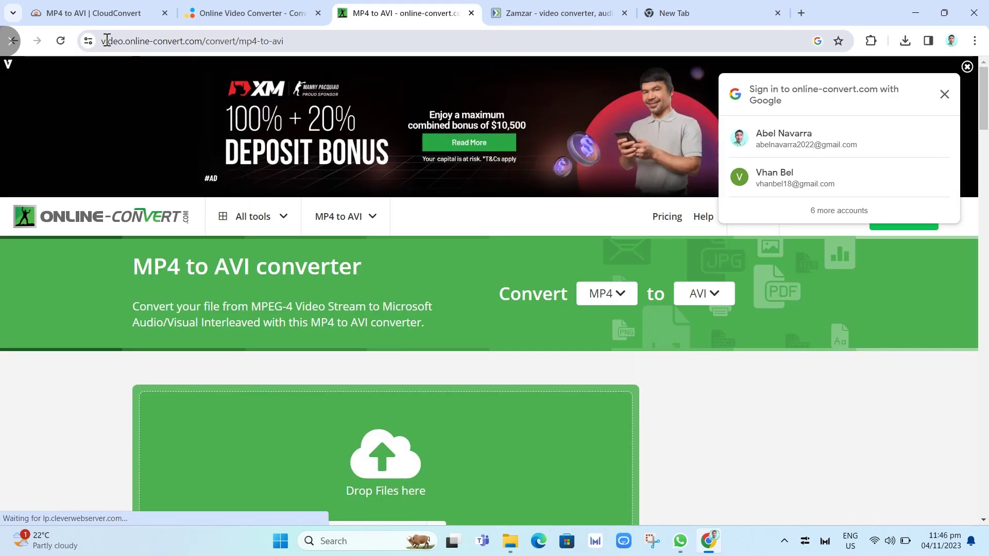
- Highlight online-convert's MP4 to AVI address and reconfirm AVI as the target format
drag(99, 40, 290, 41)
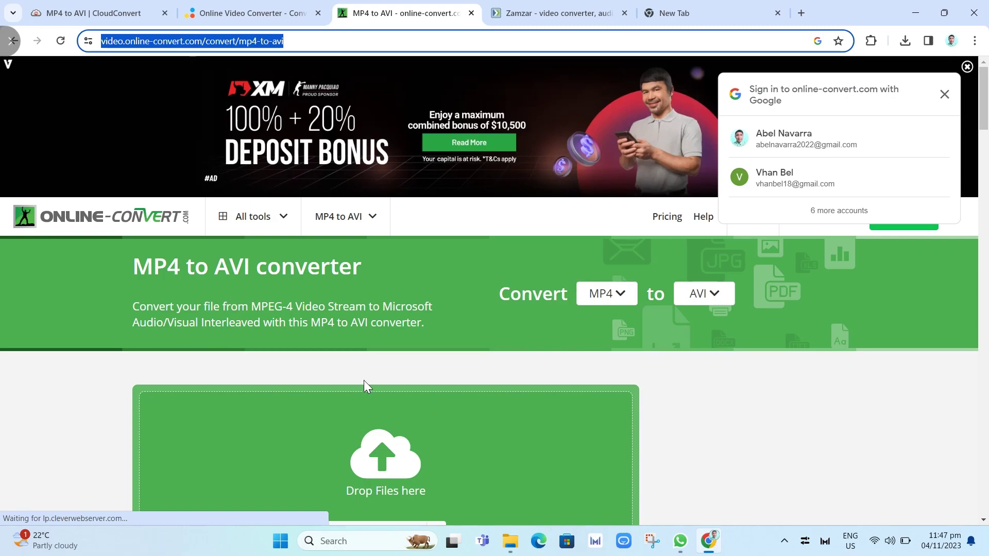
scroll(365, 361, down, 4)
scroll(542, 260, up, 4)
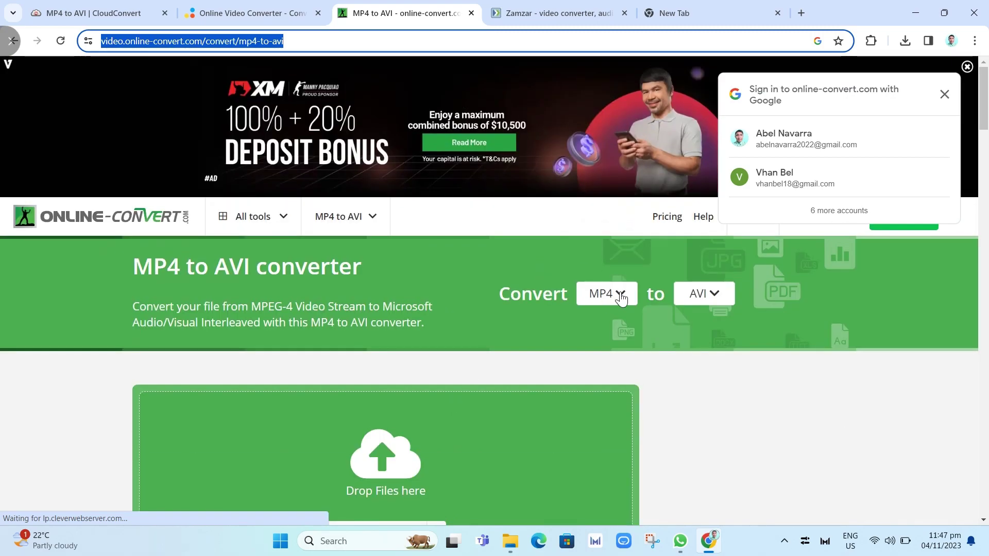
click(704, 293)
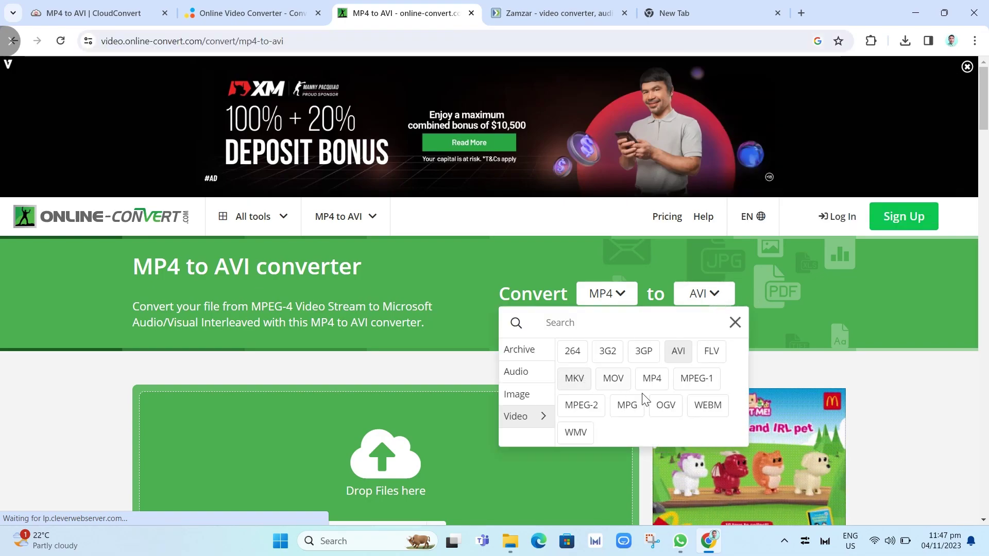
click(678, 352)
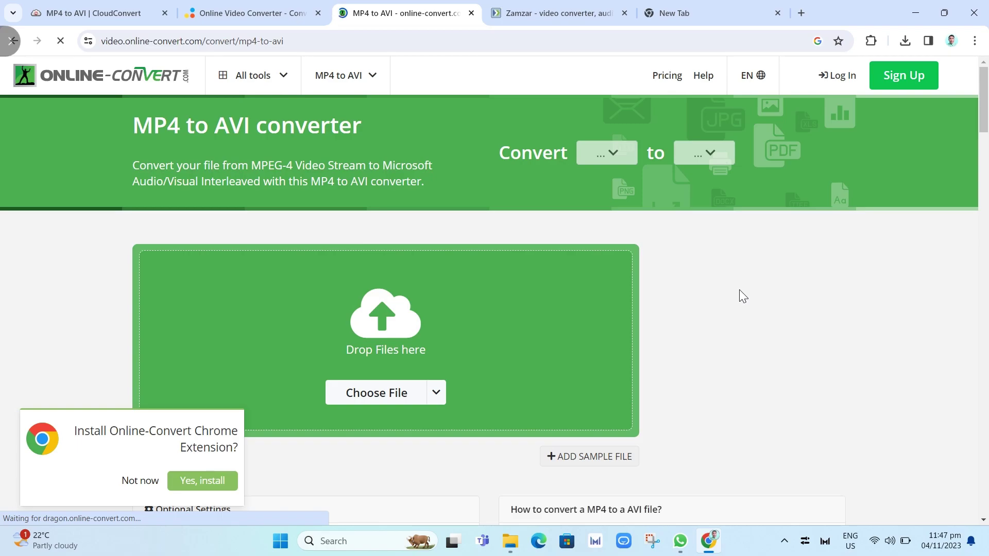
- On Zamzar, change the output format from avif to avi by searching 'avi'
click(549, 9)
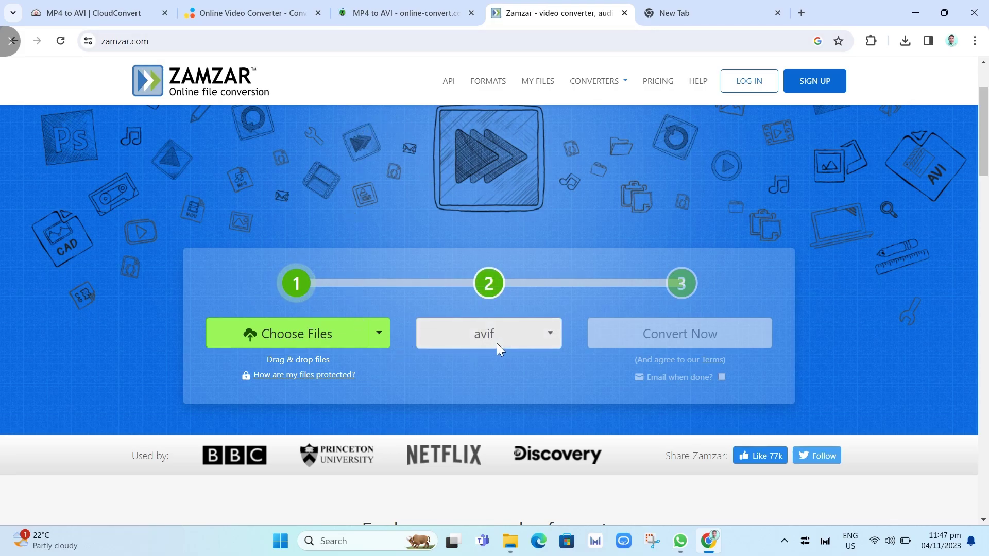
click(497, 343)
scroll(520, 170, down, 10)
scroll(521, 242, down, 20)
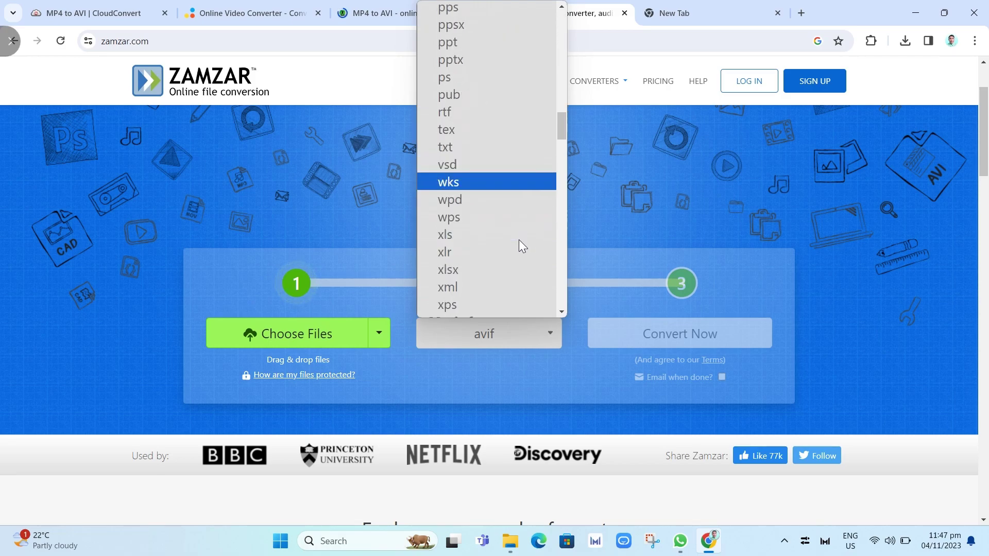
scroll(520, 240, down, 3)
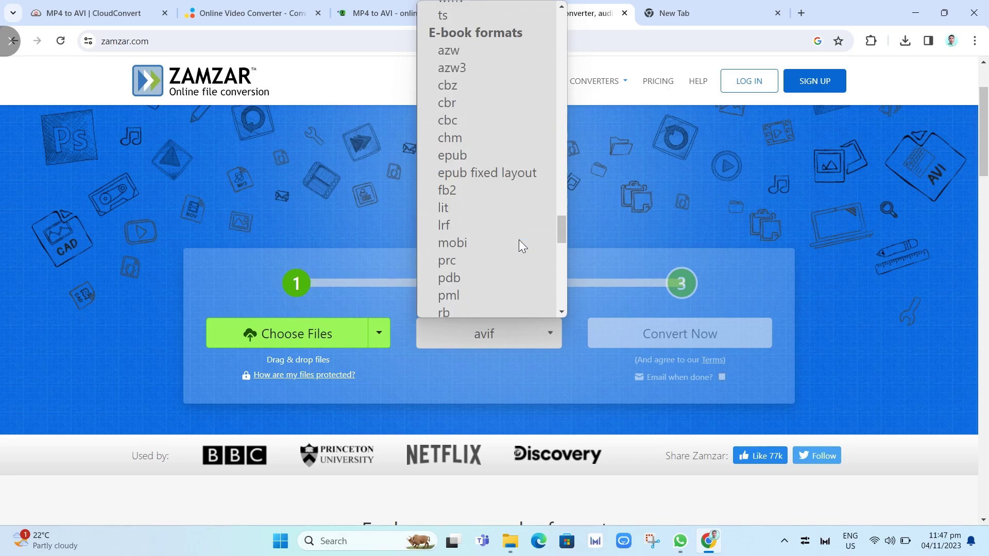
text(avi)
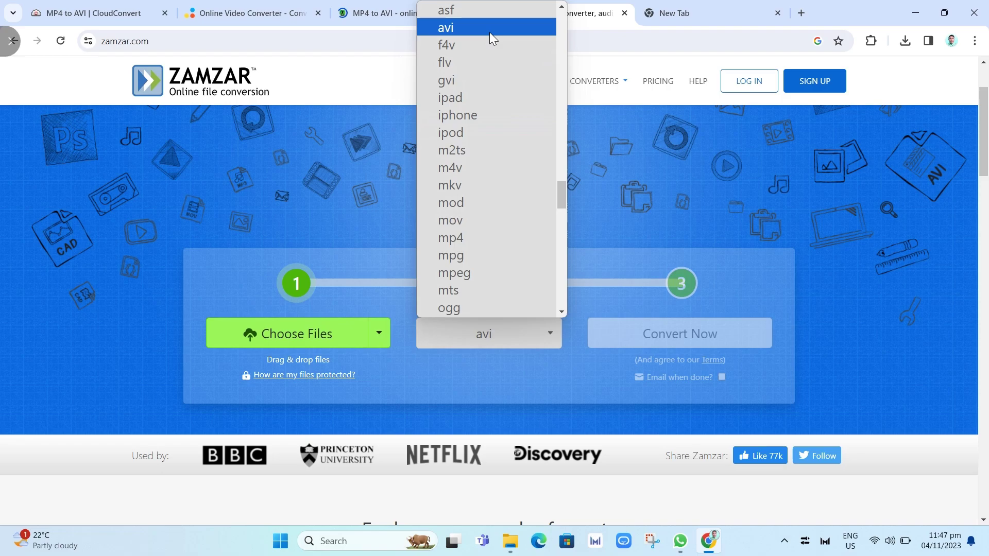
click(490, 32)
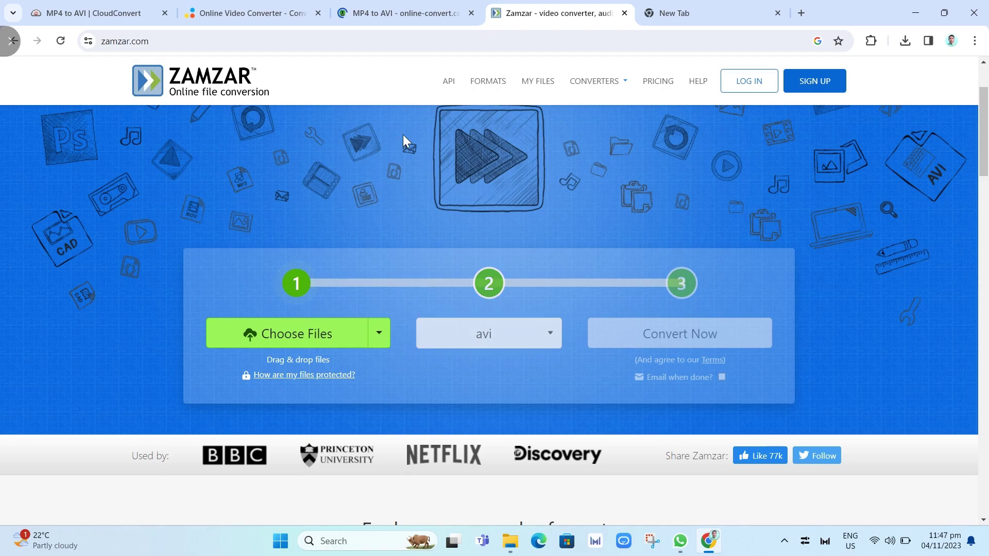
click(685, 11)
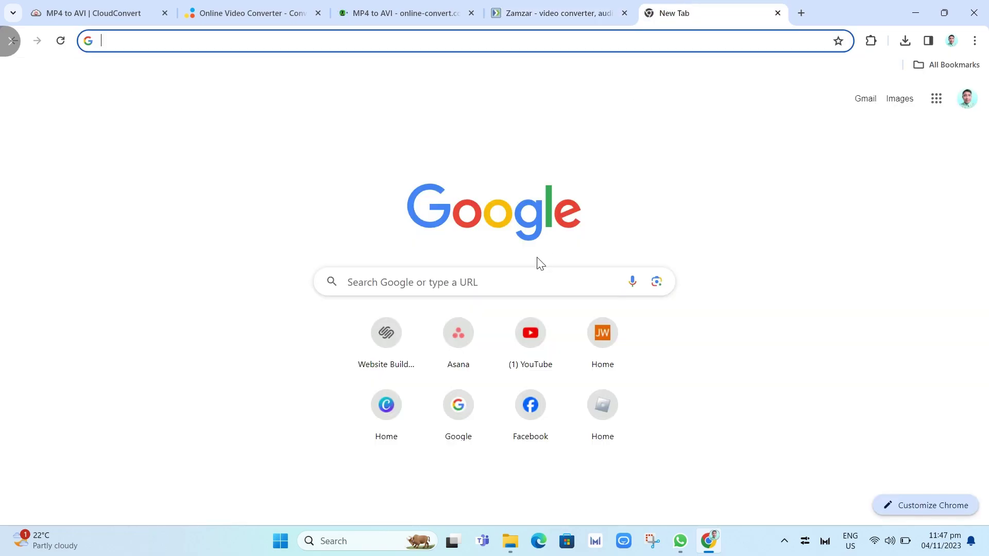
- Load veed.io in the blank new tab
click(527, 12)
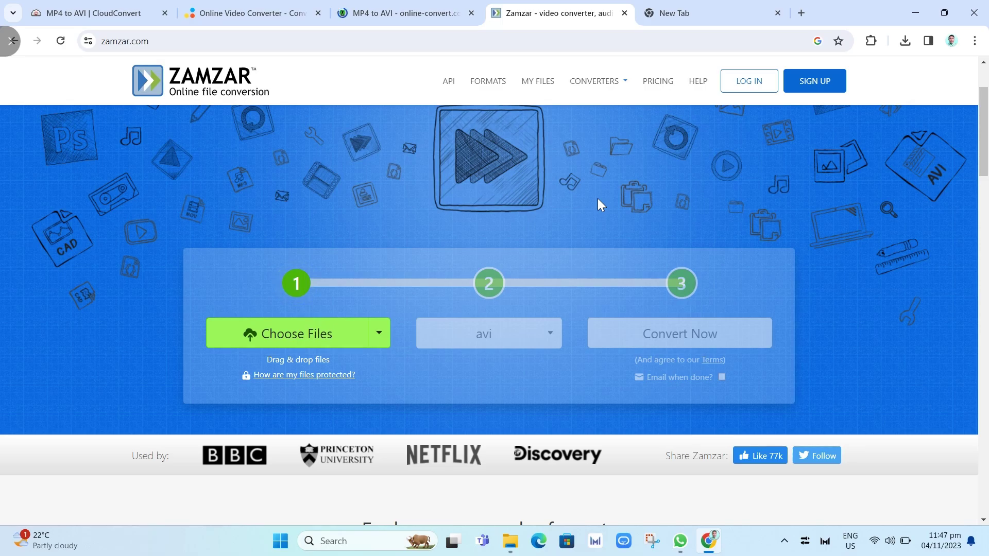
click(650, 13)
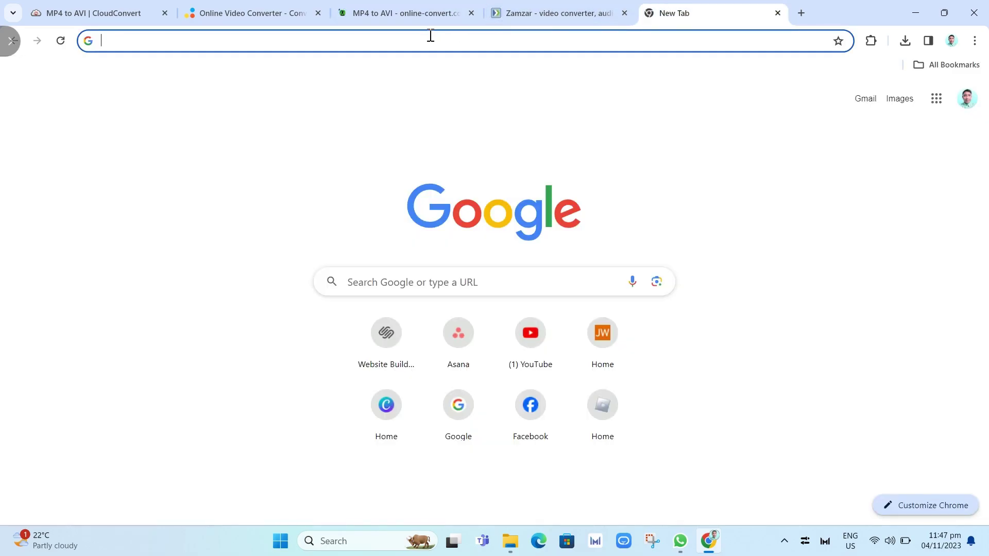
text(veed.io)
key(Return)
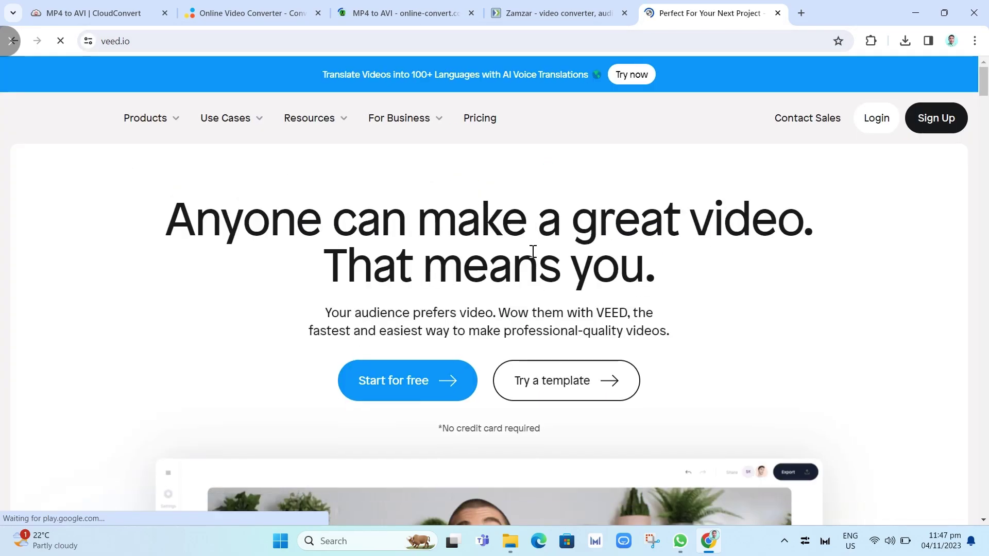
mouse_move(405, 118)
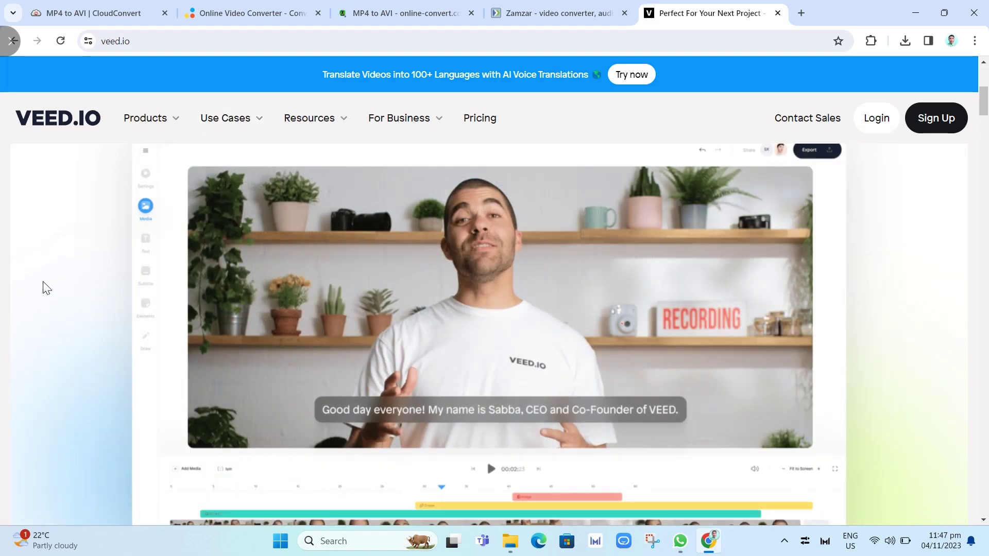
mouse_move(145, 118)
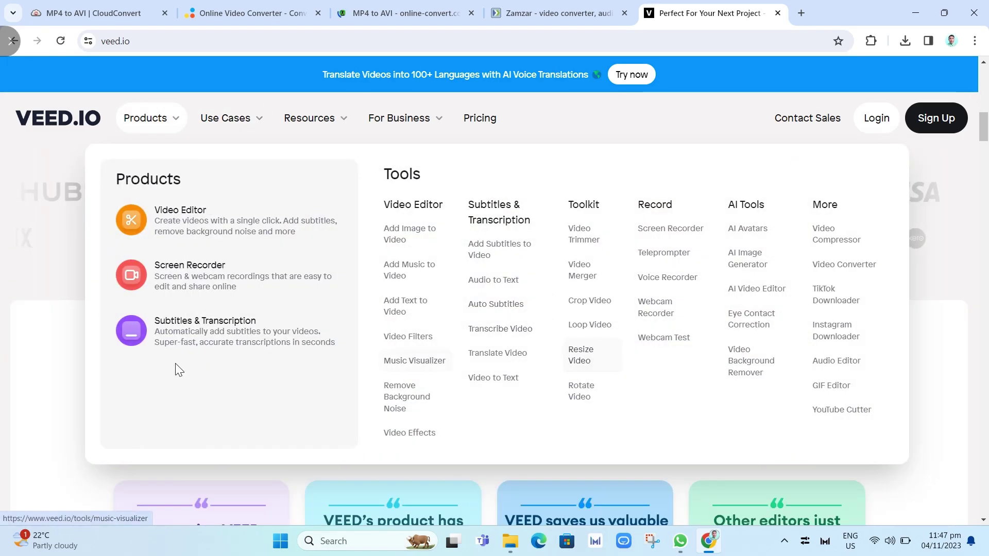
scroll(33, 382, down, 10)
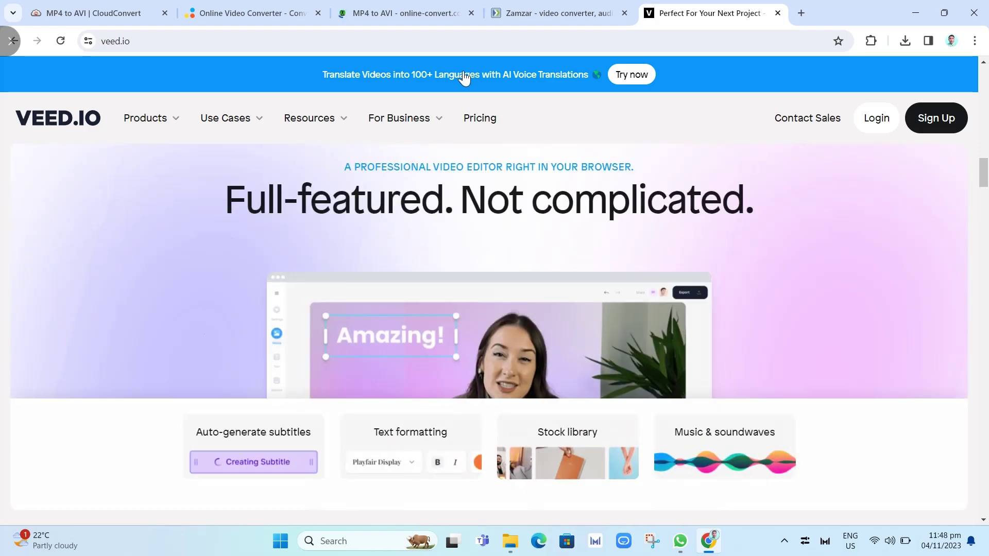
scroll(62, 225, up, 10)
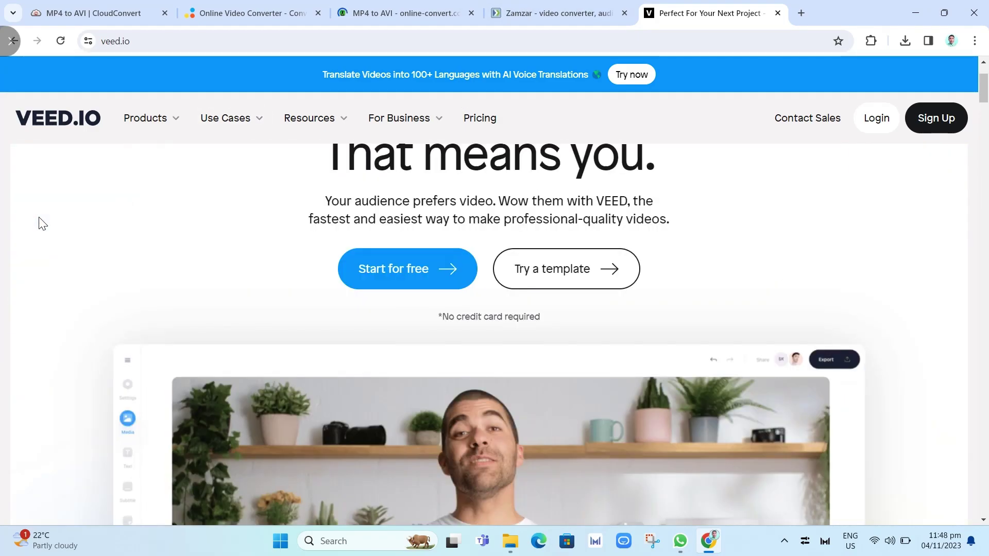
scroll(41, 224, up, 2)
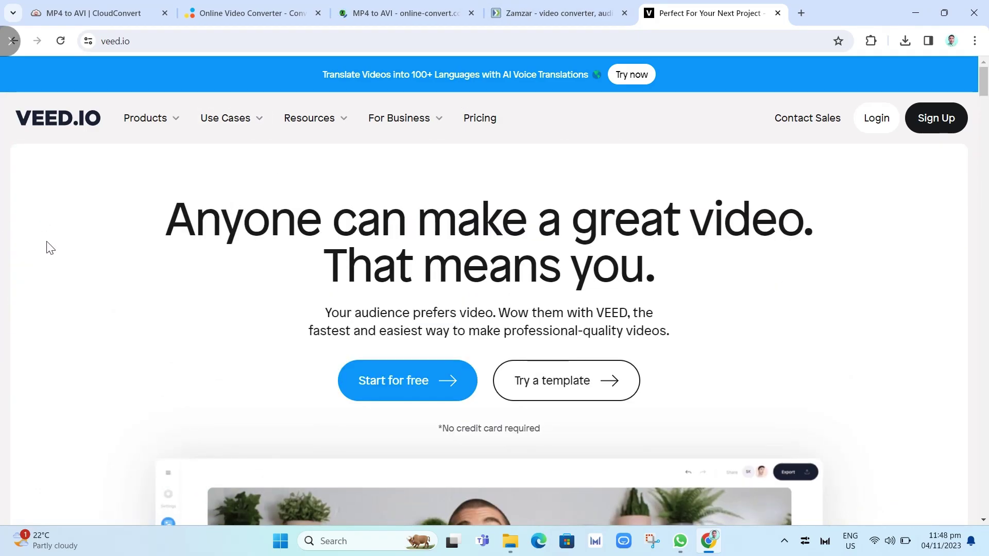